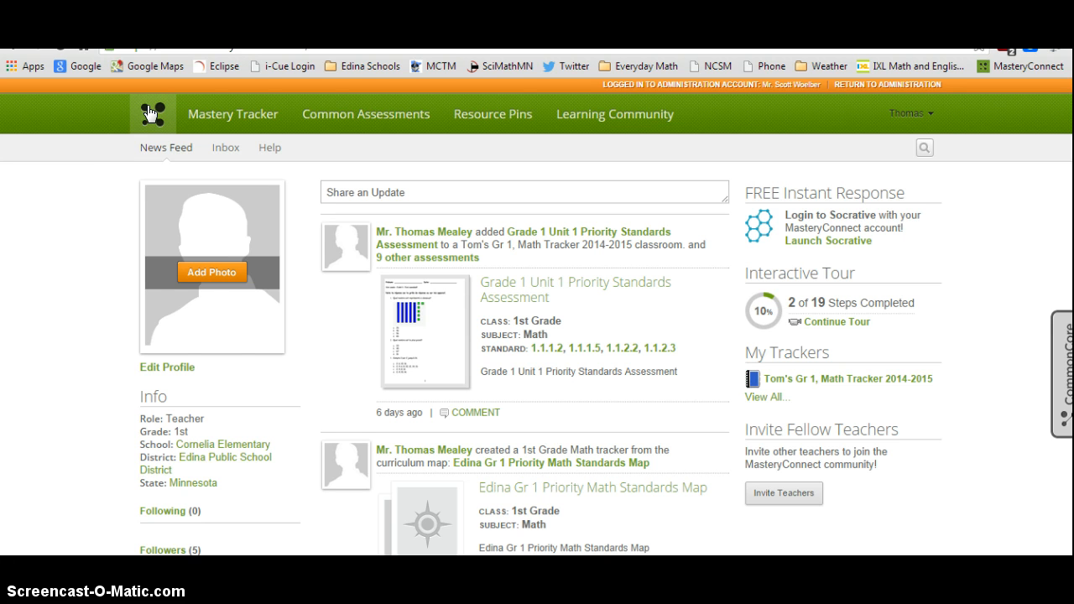
- Open the Help Center, browse the Assessment help category, and close the help tab
click(99, 207)
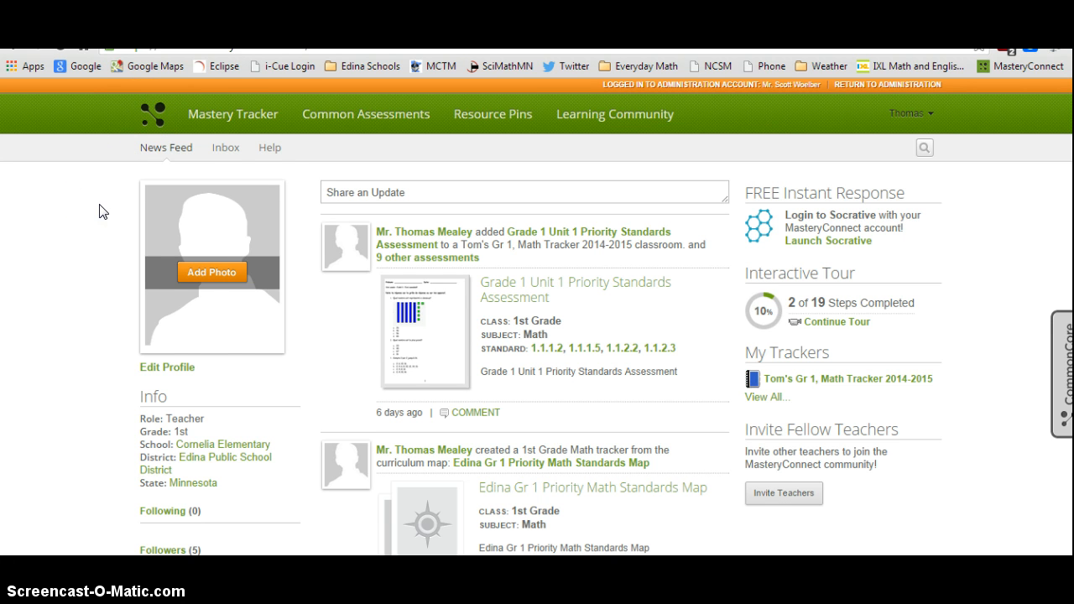
click(145, 204)
click(269, 149)
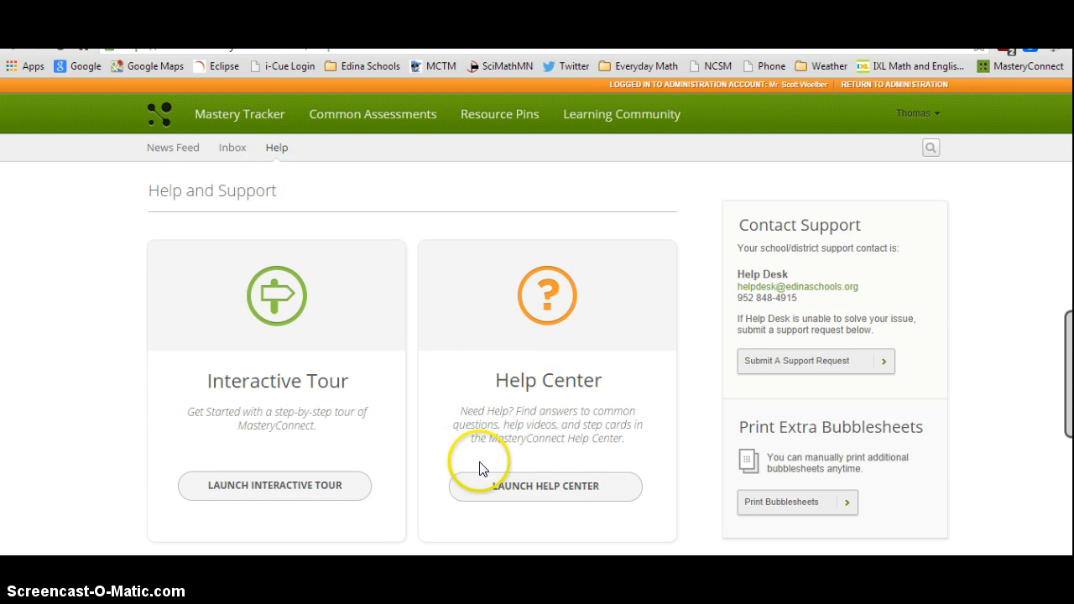
click(496, 487)
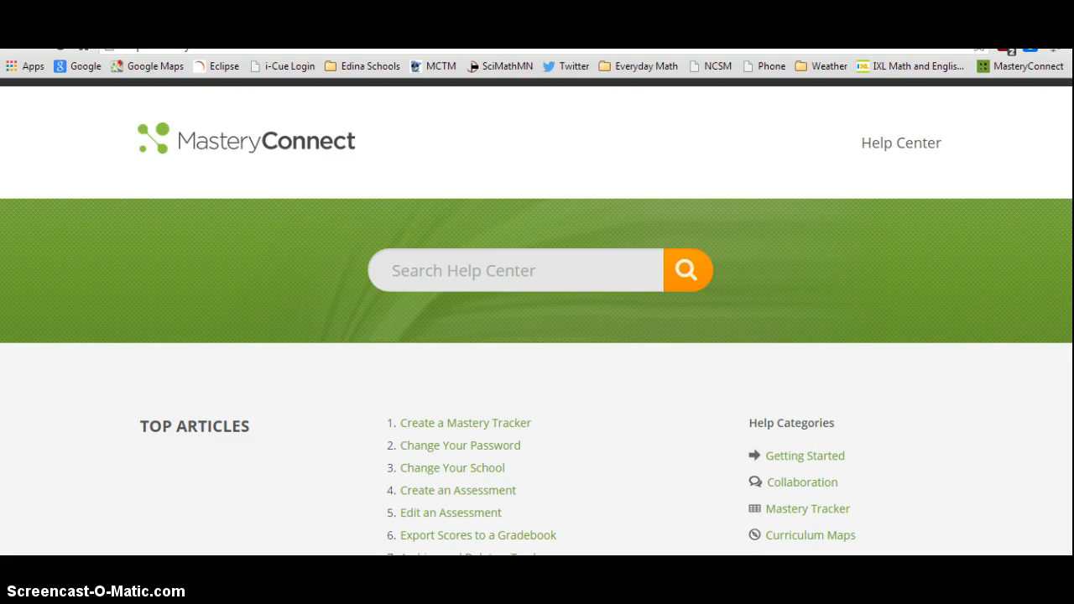
scroll(537, 319, down, 2)
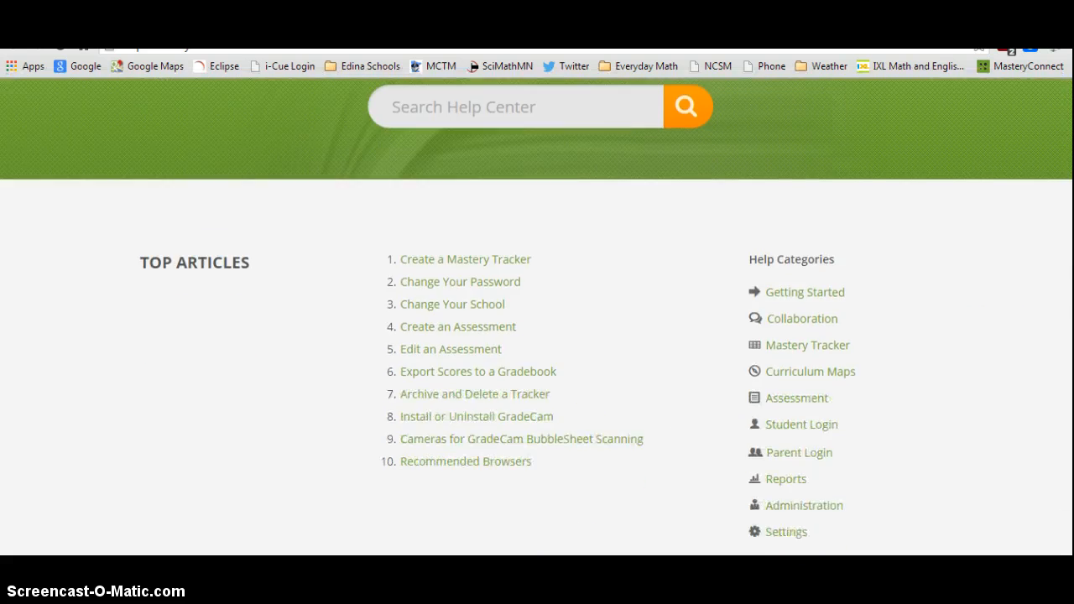
click(817, 396)
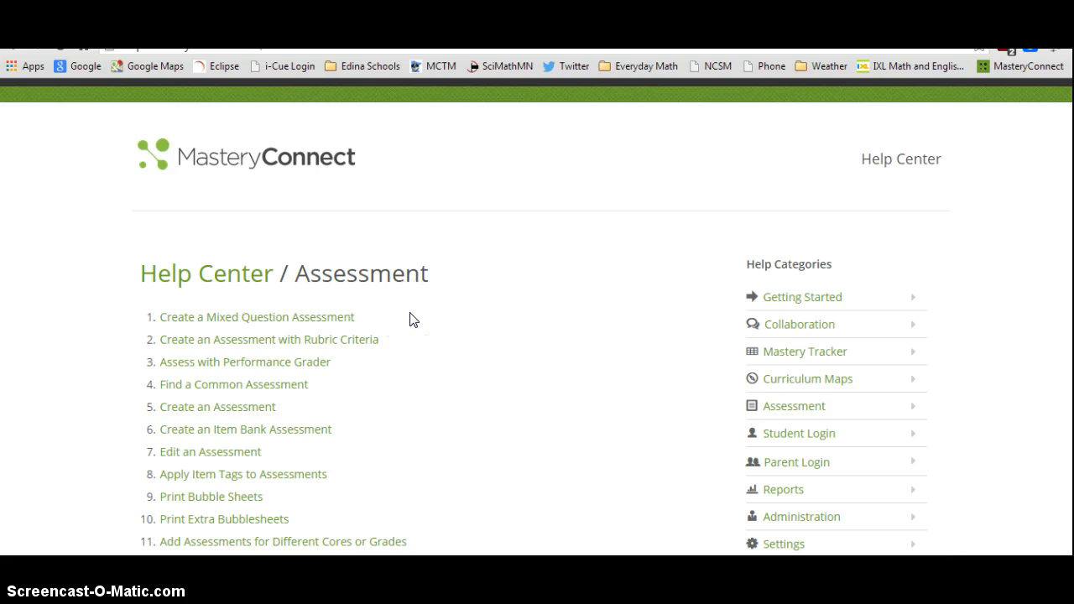
key(ctrl+w)
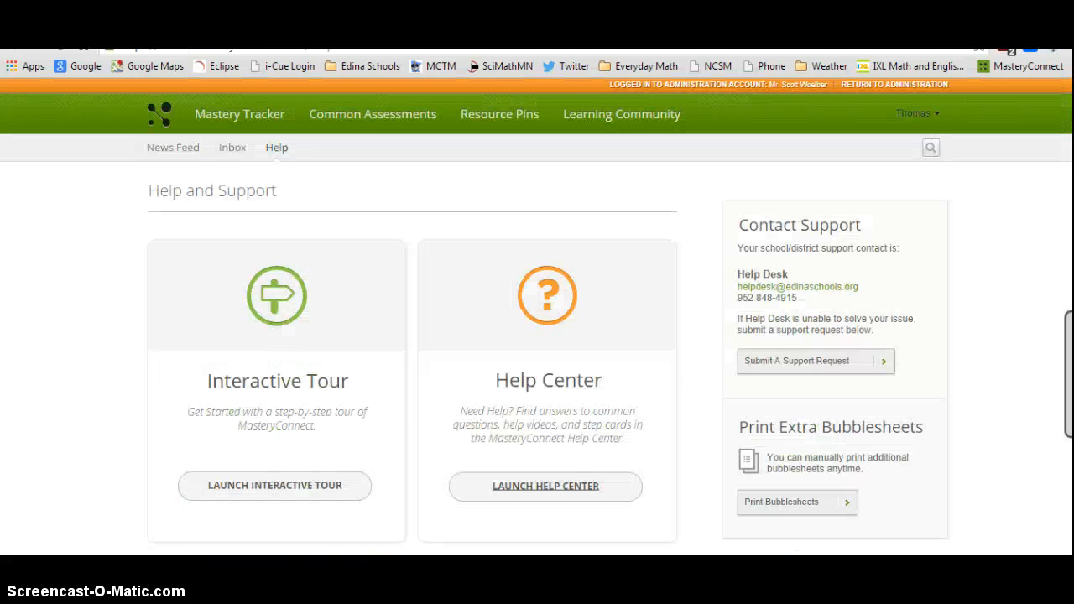
- Go to the curriculum maps shared with you and open the Edina Gr 1 Priority Math Standards Map
click(166, 118)
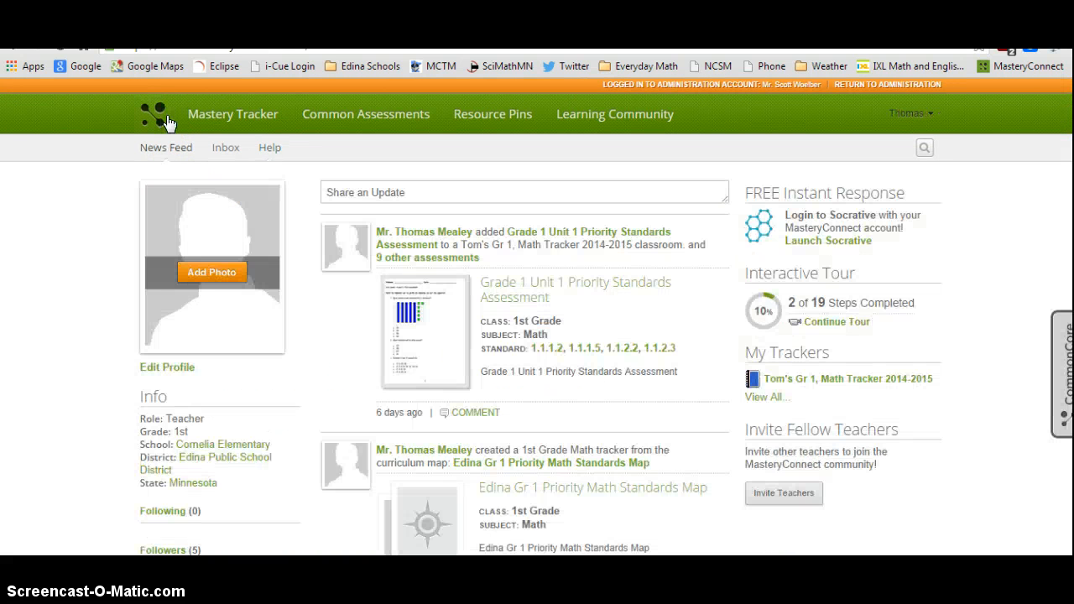
click(220, 122)
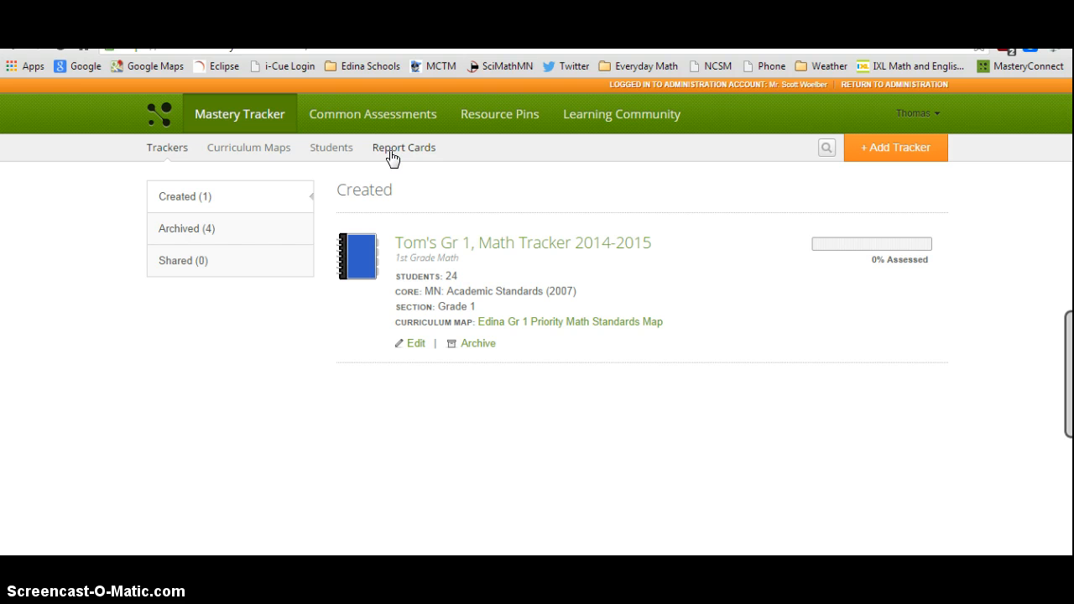
click(229, 149)
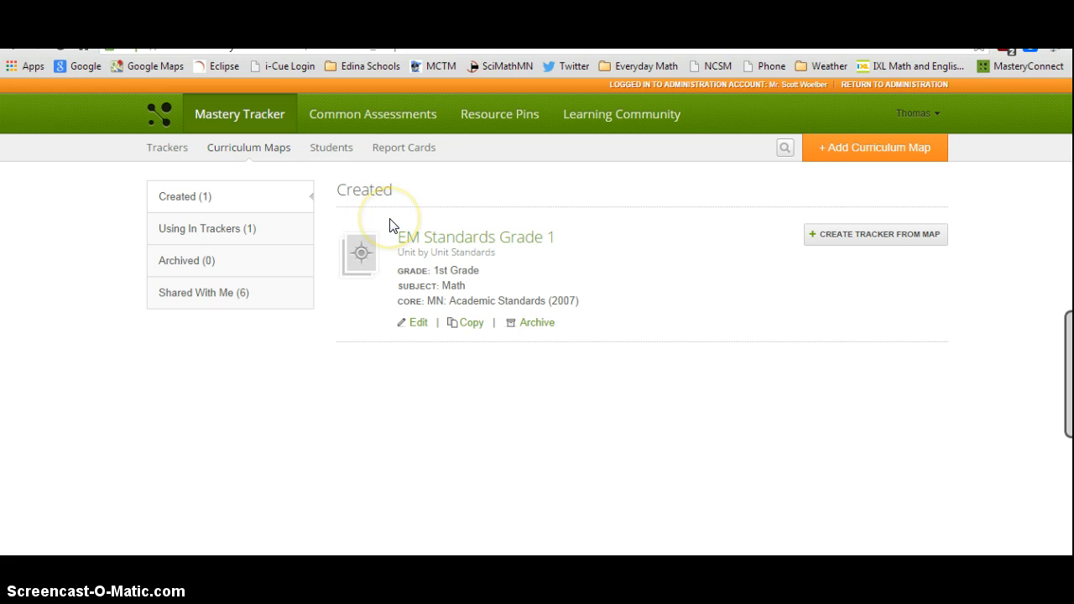
click(223, 292)
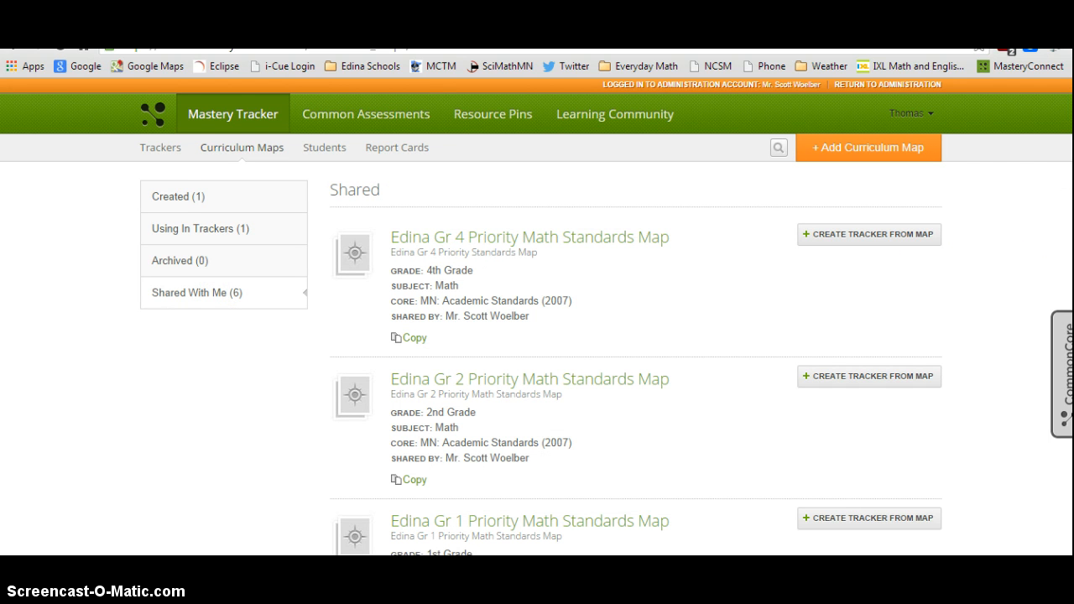
scroll(537, 316, down, 2)
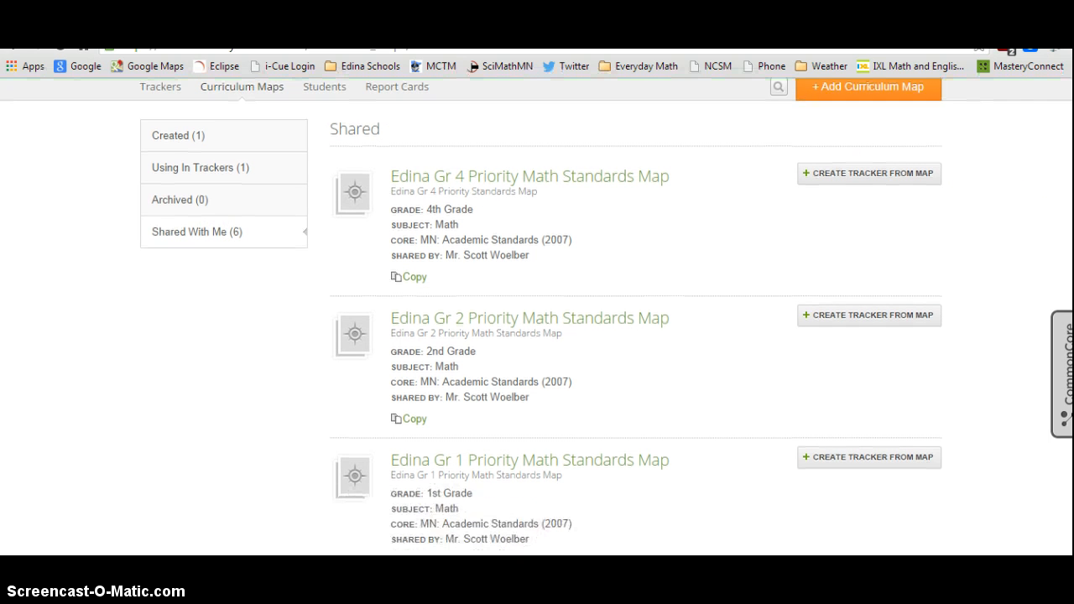
scroll(841, 290, down, 5)
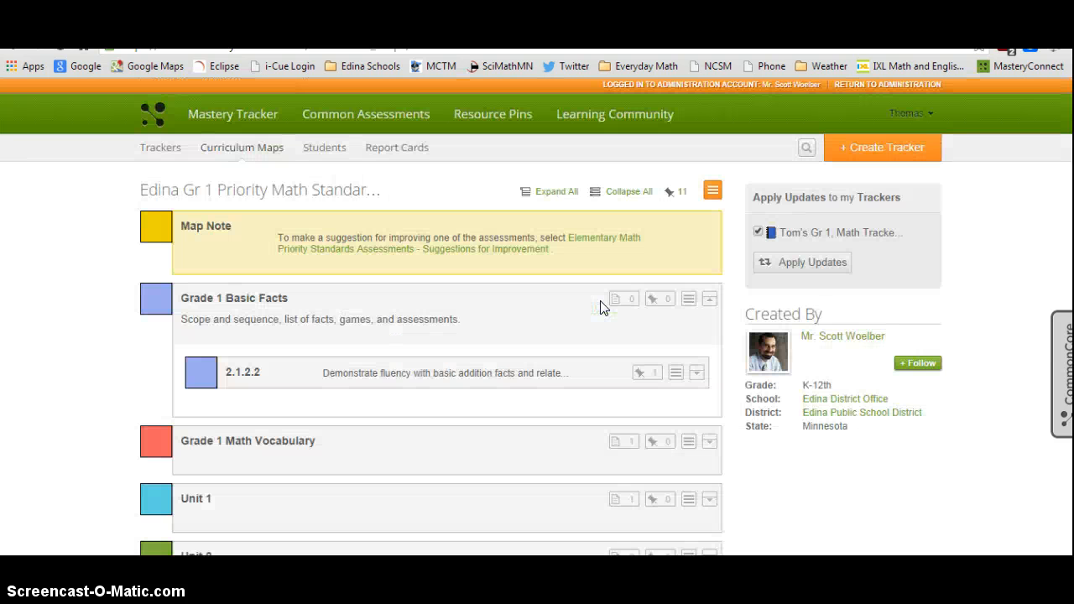
- Examine the map's units, expanding and collapsing Unit 1 to review its assessment and standards
click(709, 301)
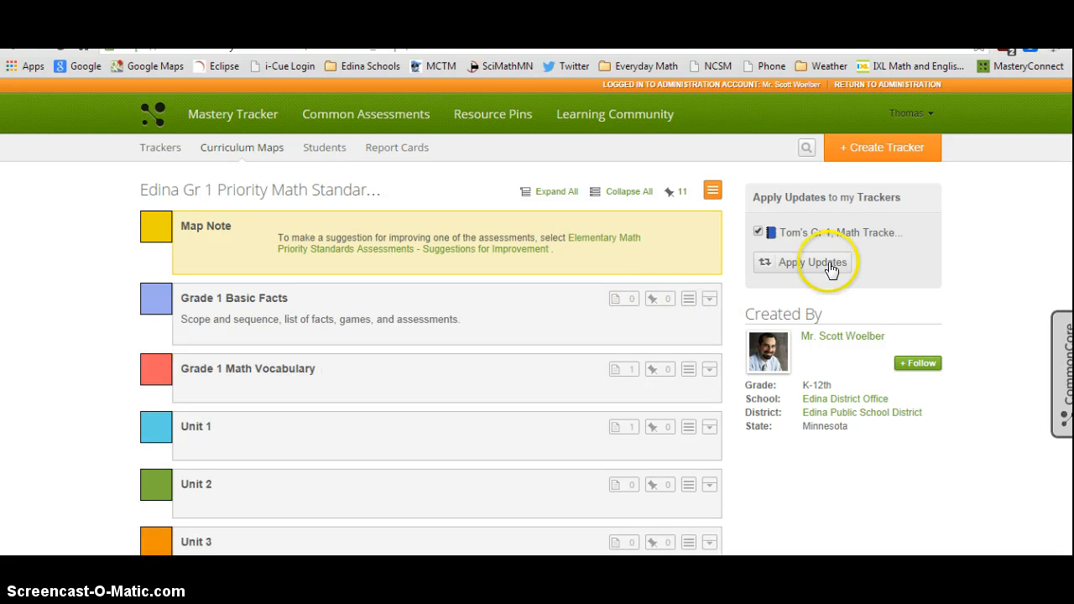
scroll(537, 317, down, 2)
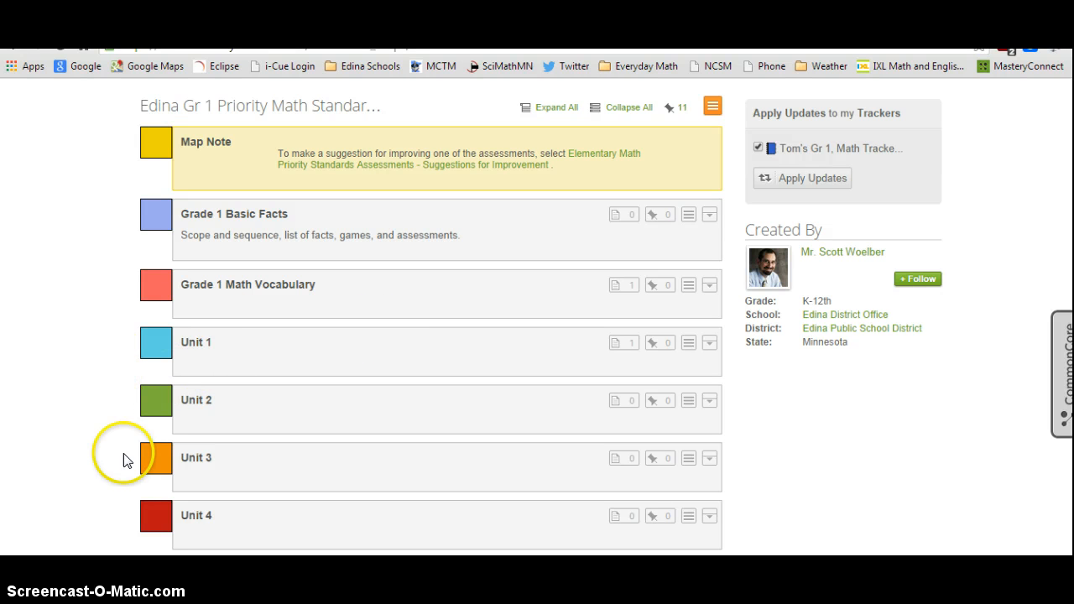
drag(106, 446, 100, 348)
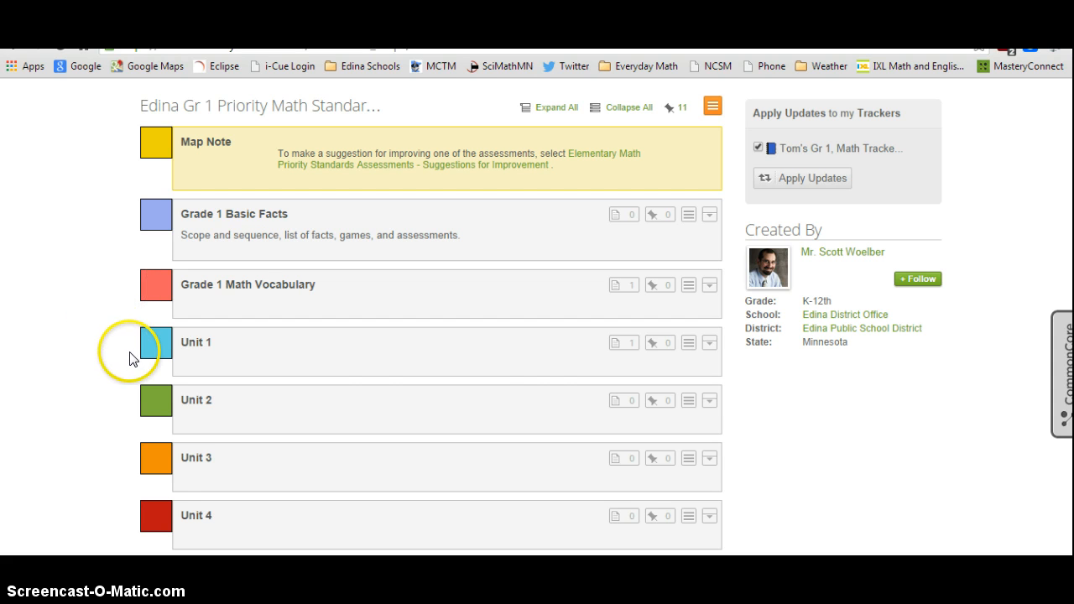
click(710, 344)
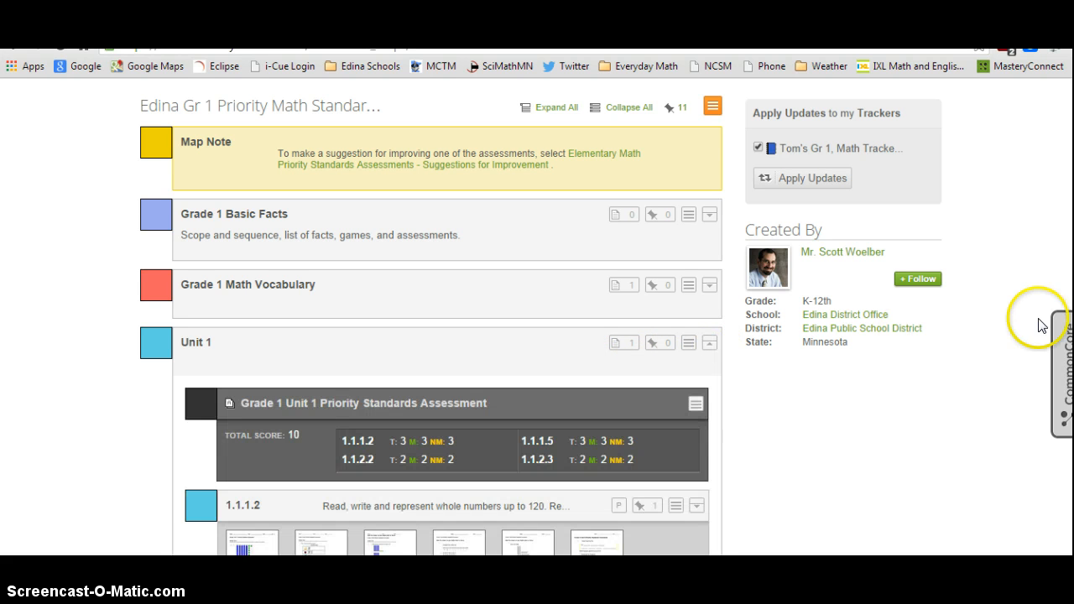
scroll(531, 316, down, 3)
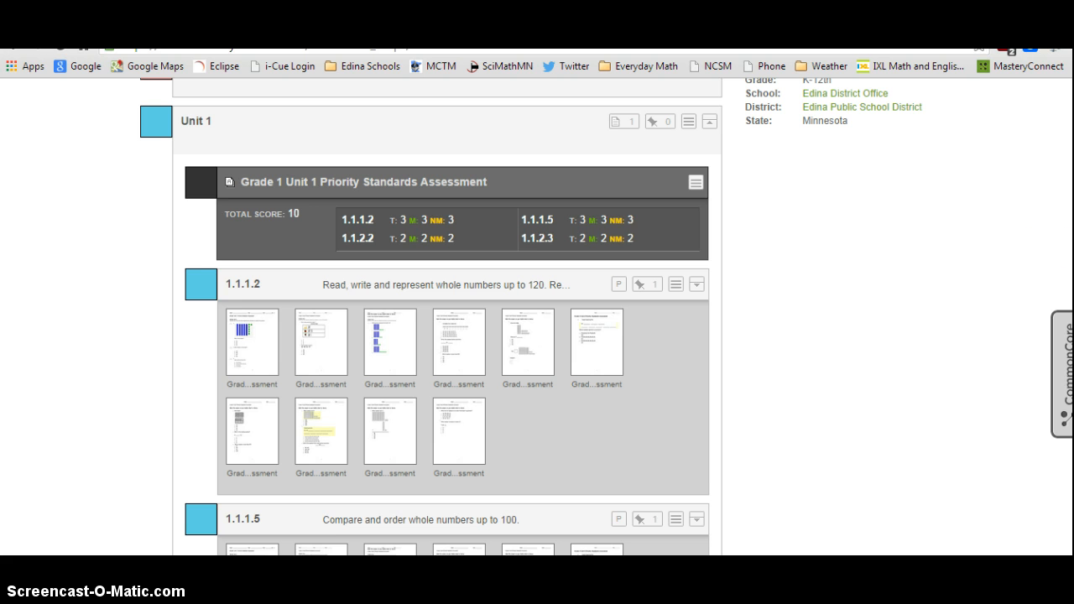
click(709, 123)
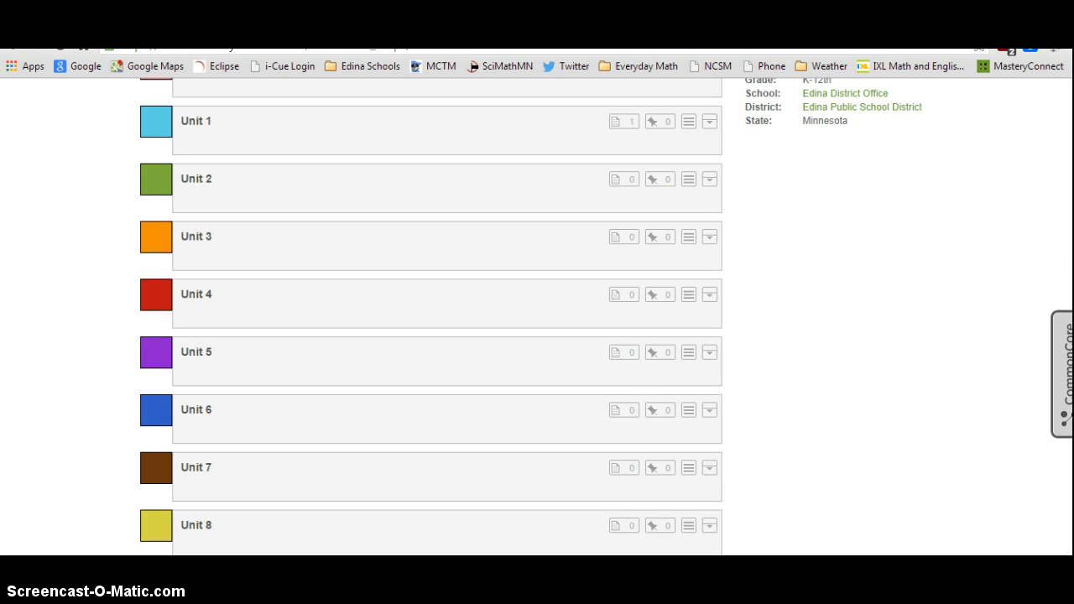
scroll(1020, 139, up, 5)
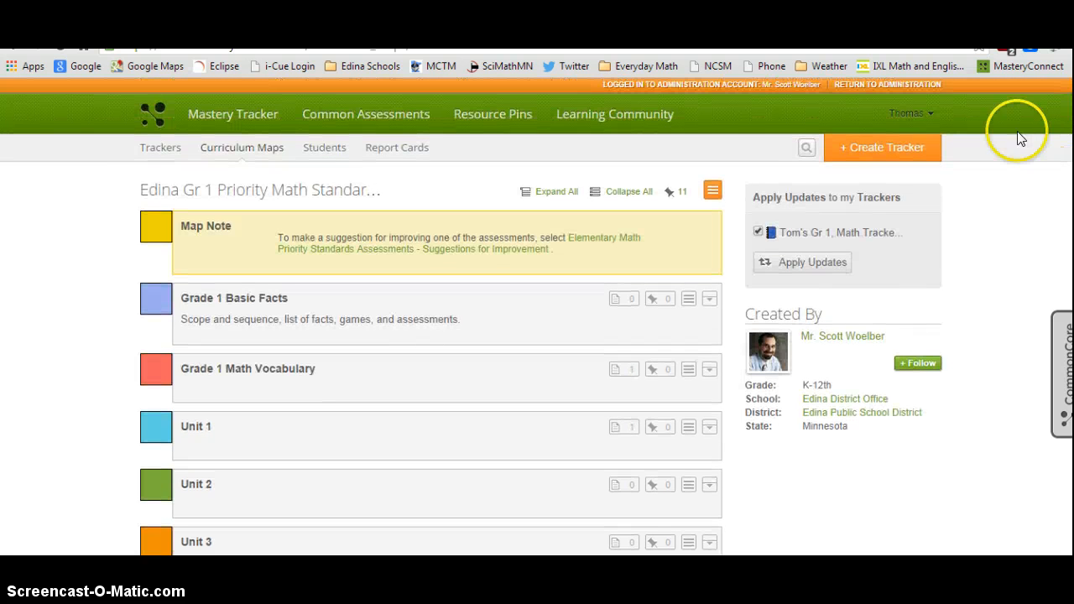
- Start a new tracker from this map and set its description to Tom's Gr 1 Math Tracker 2014-15
click(864, 151)
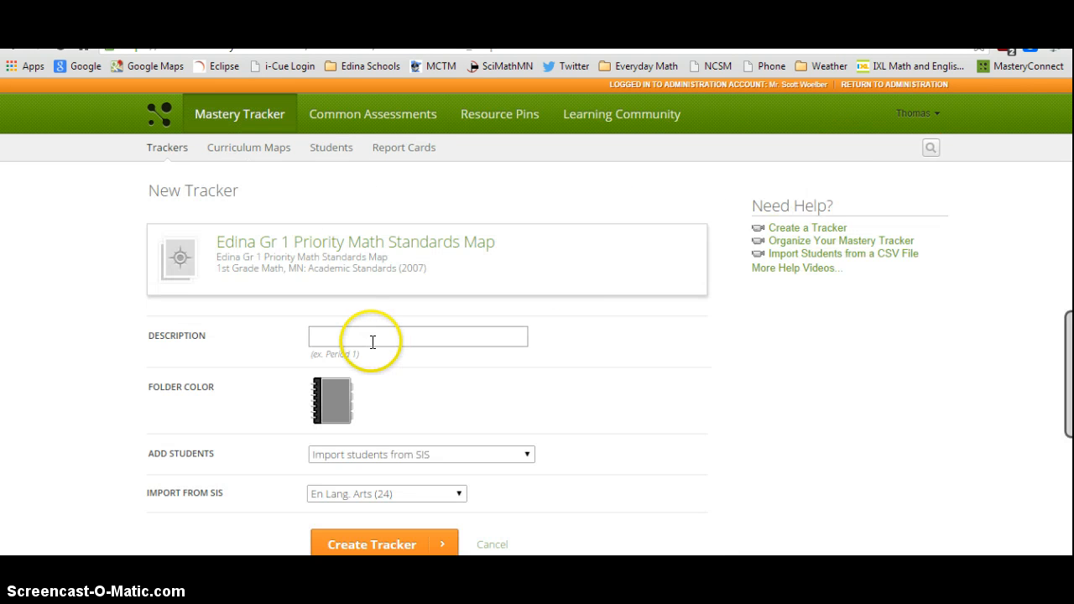
click(372, 338)
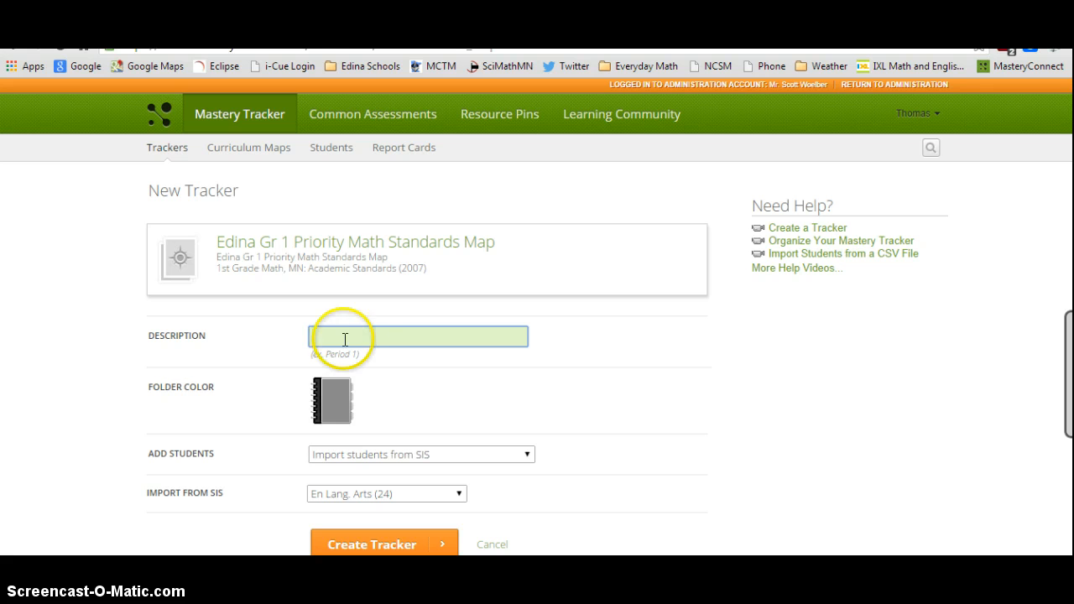
click(25, 579)
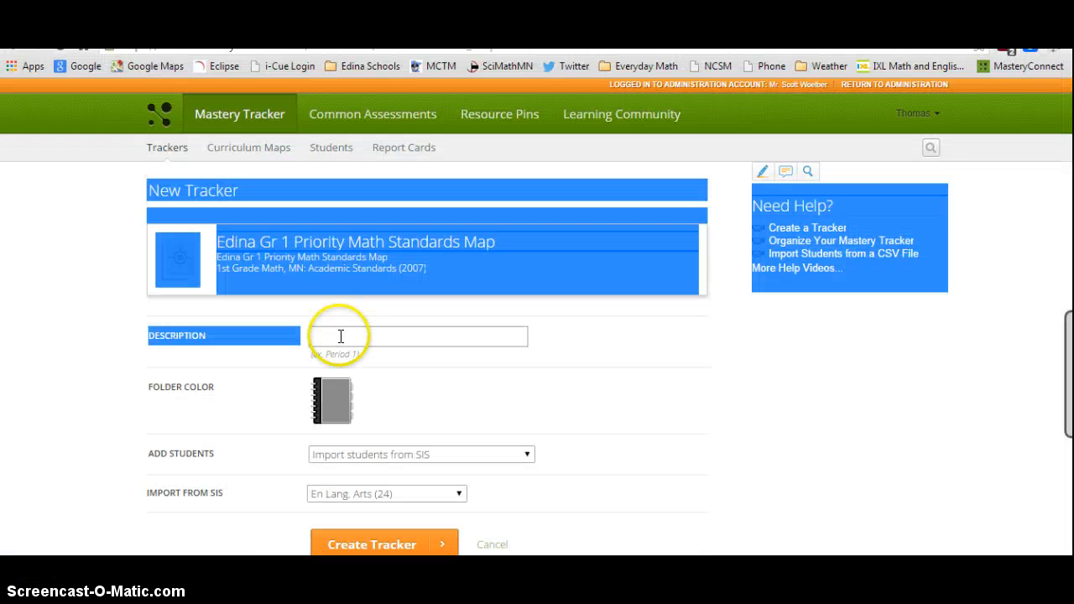
click(341, 335)
text(Tom)
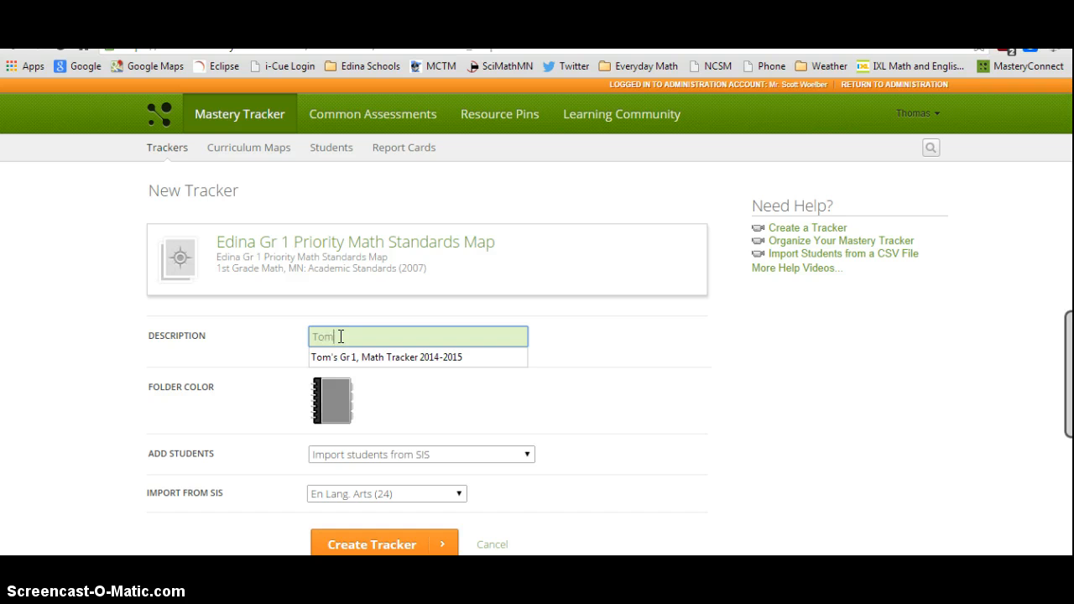
text('s Gr 1 Mat)
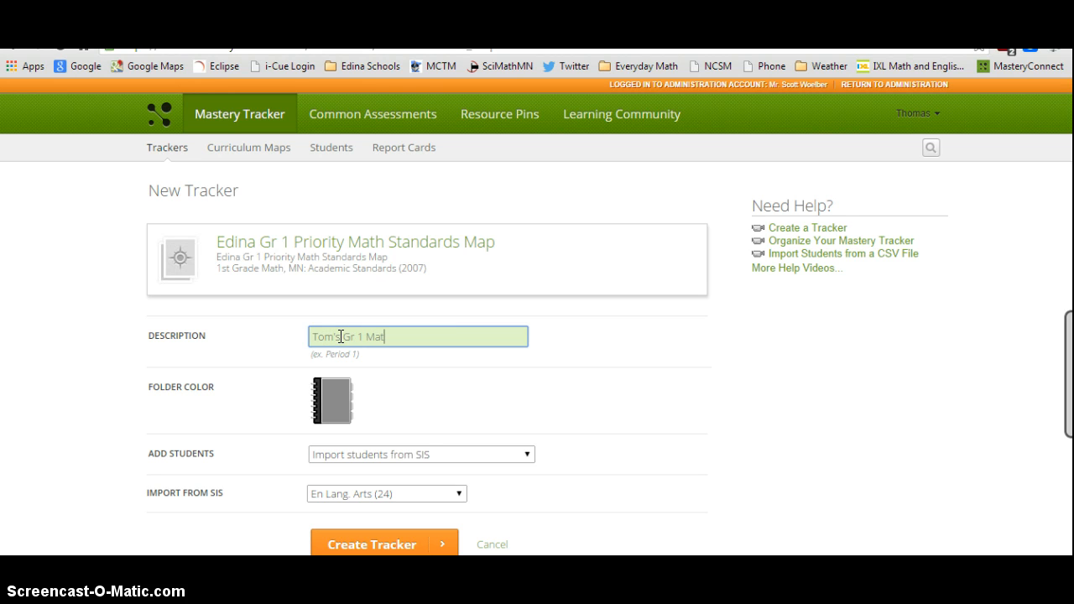
text(h Tracker 2014-15)
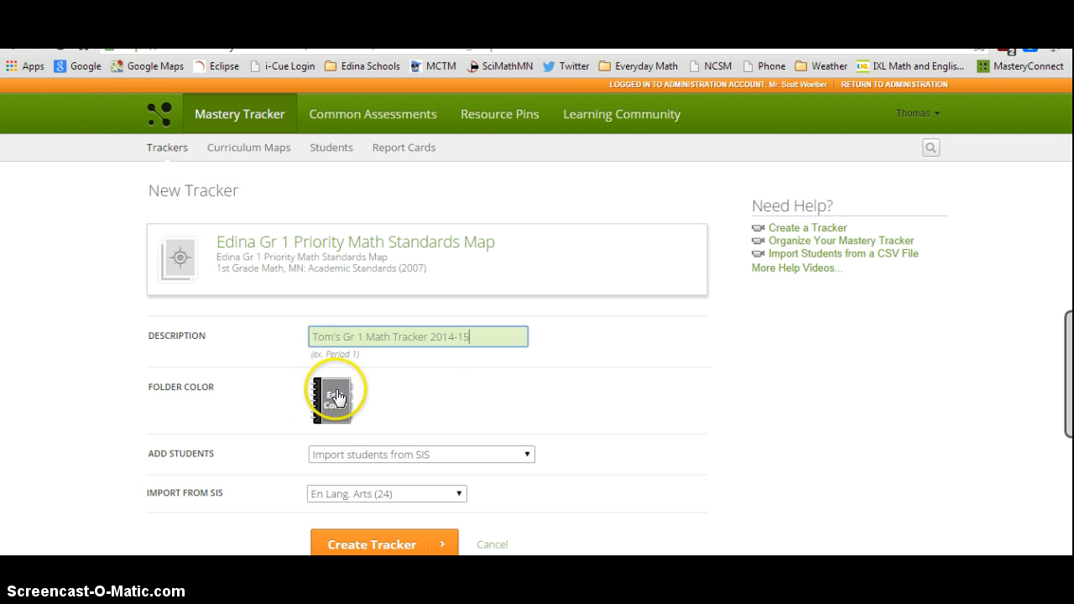
- Set the tracker's folder color to blue and import students from the Grade 1 (24) SIS class
click(335, 389)
click(382, 407)
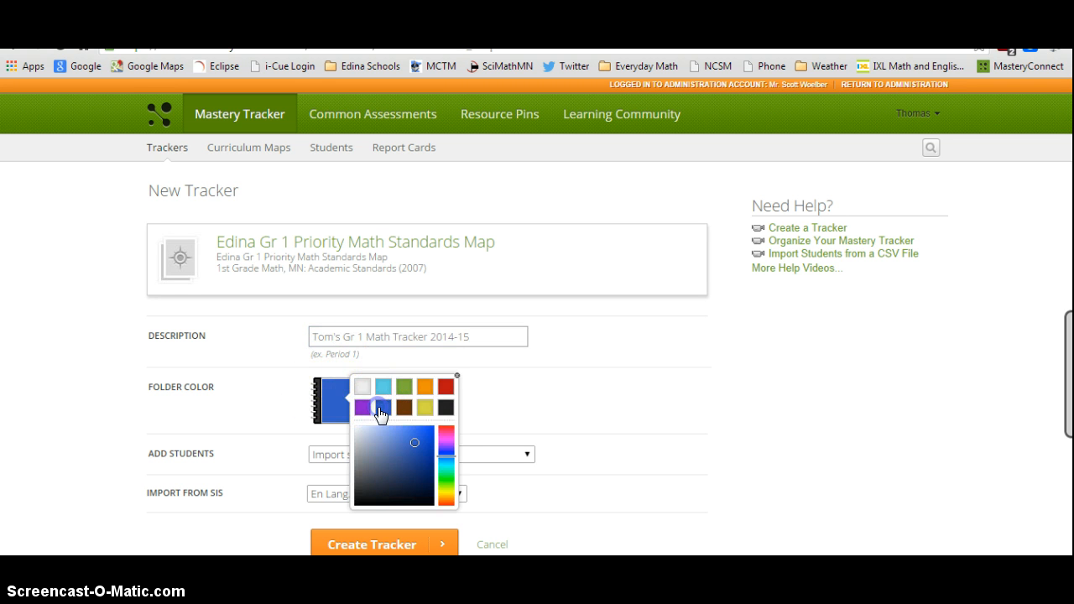
click(522, 405)
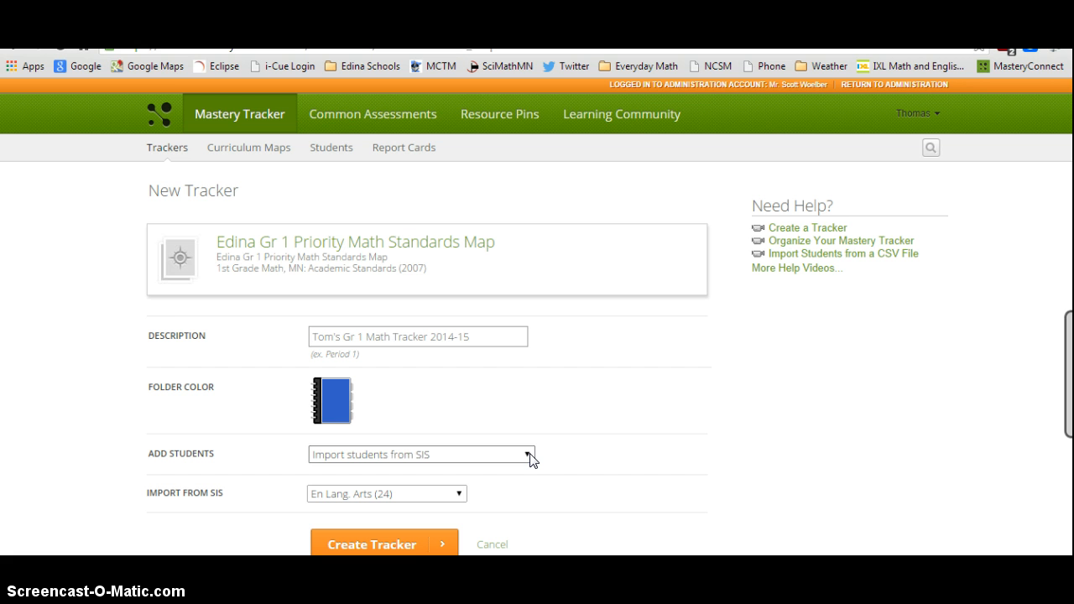
click(460, 495)
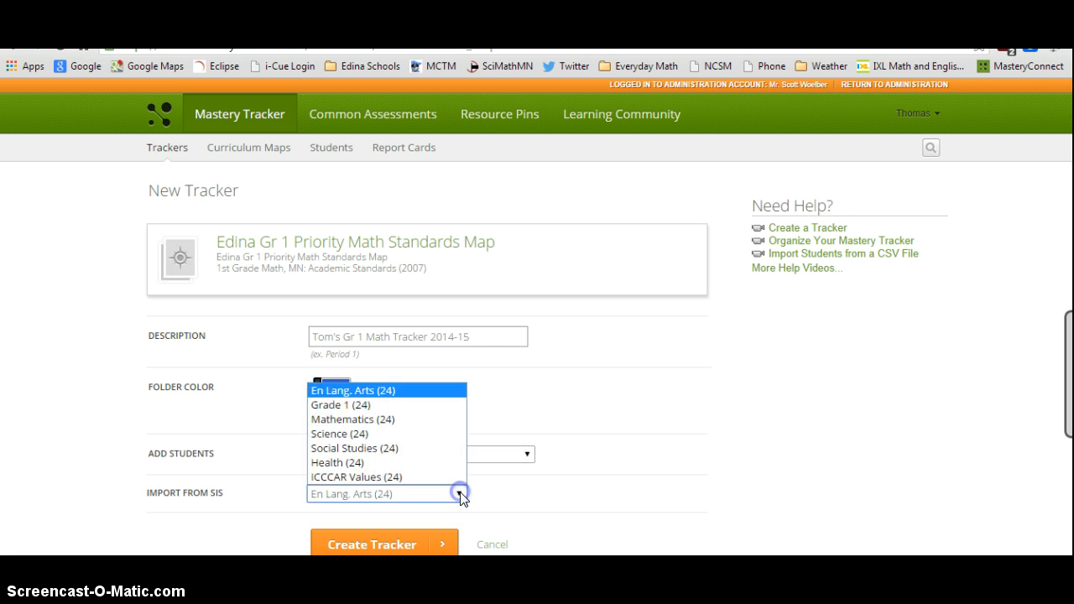
click(409, 404)
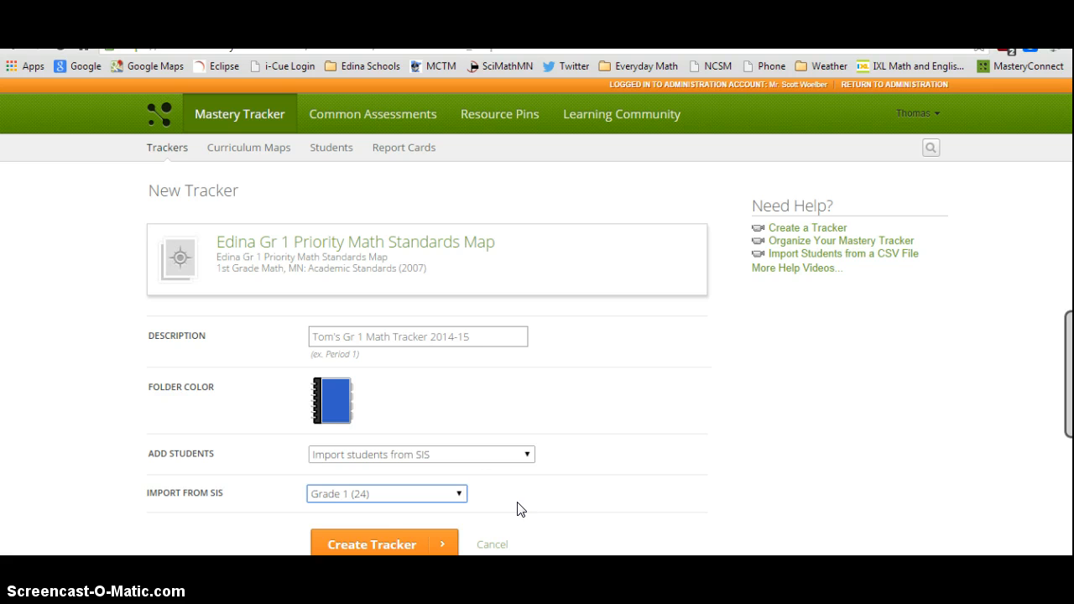
- Create the tracker and inspect the options of the Grade 1 Unit 1 Priority Standards Assessment column
click(408, 543)
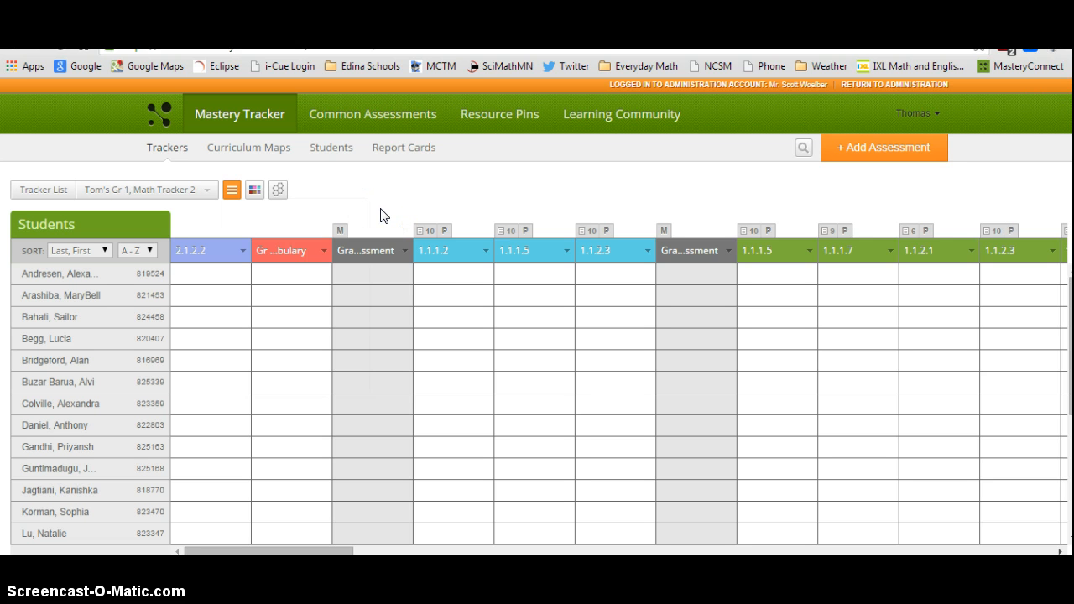
click(372, 249)
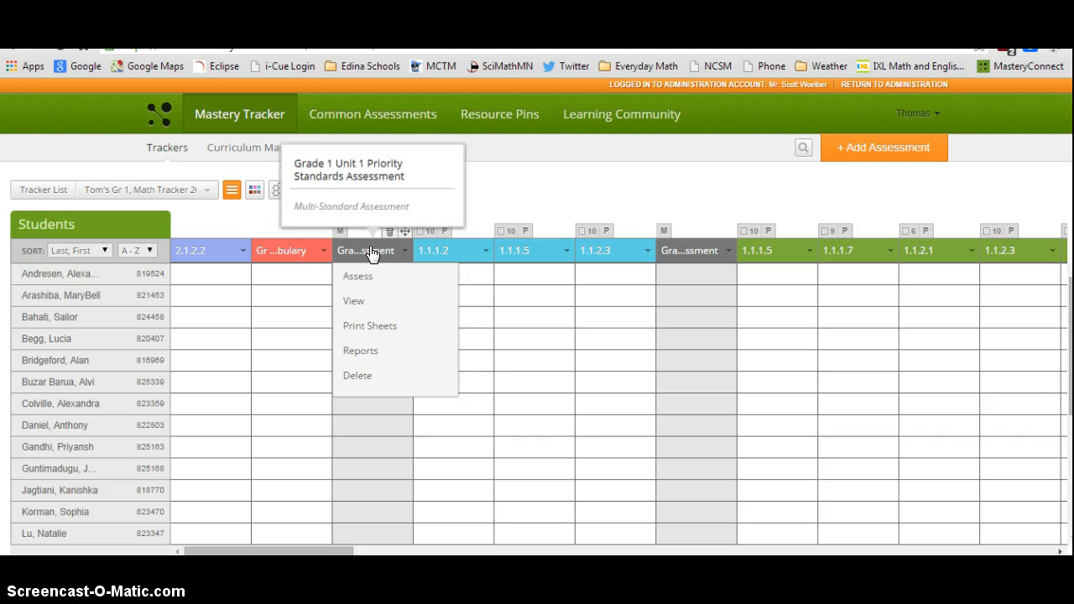
click(372, 251)
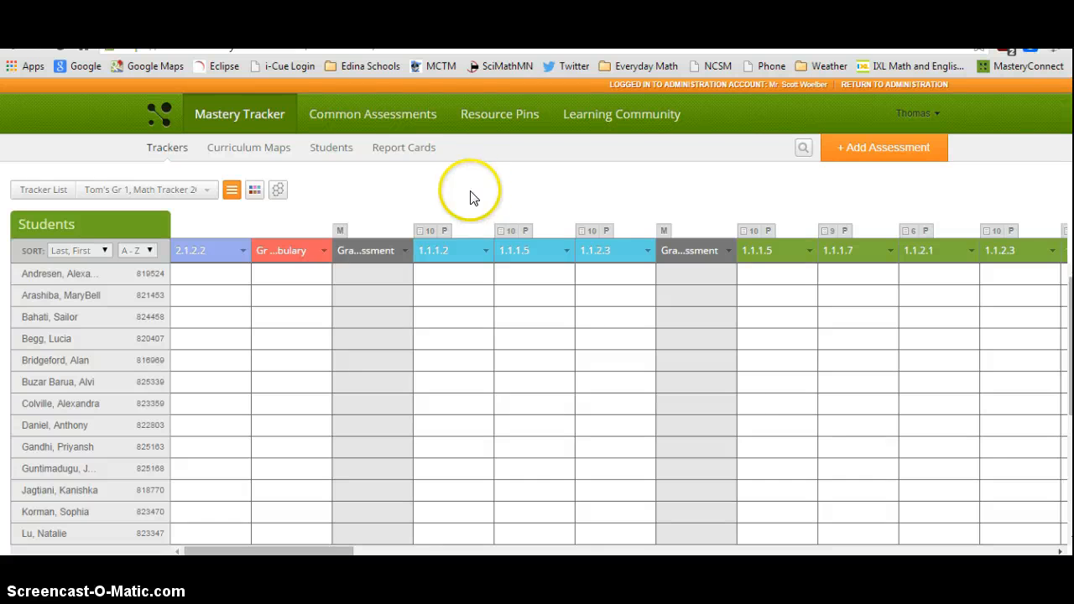